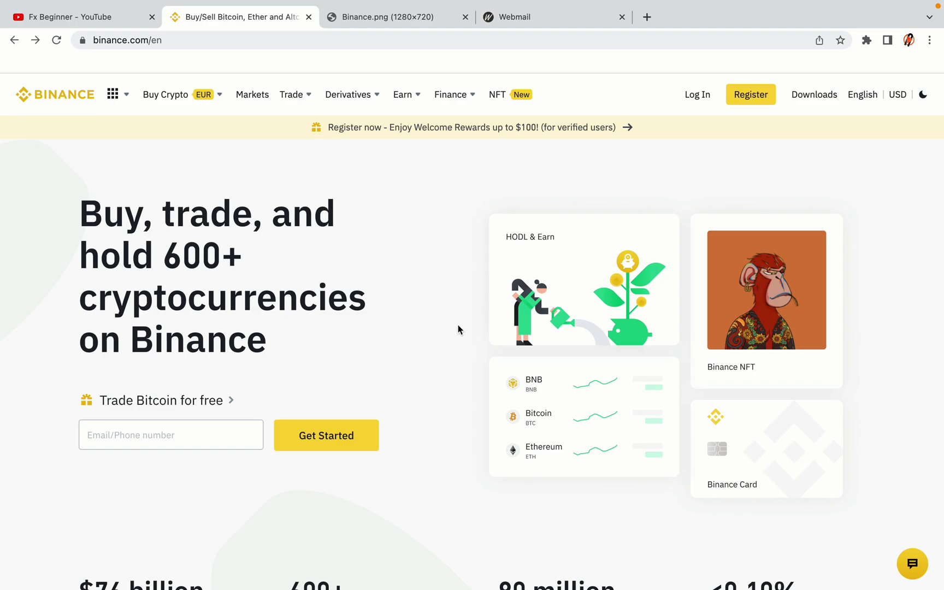
Scroll through the current page to look over its content.
scroll(458, 327, "down", 5)
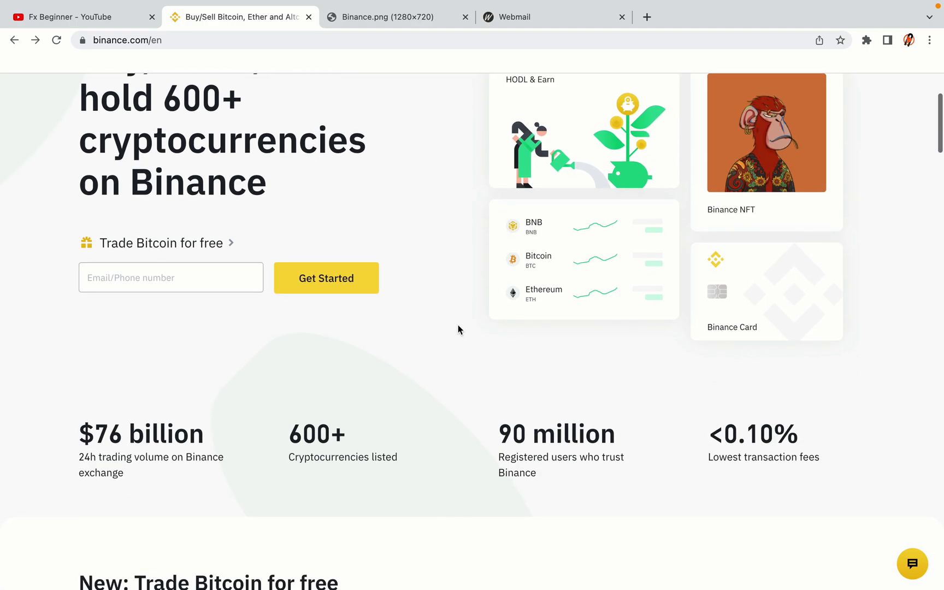
scroll(459, 329, "down", 4)
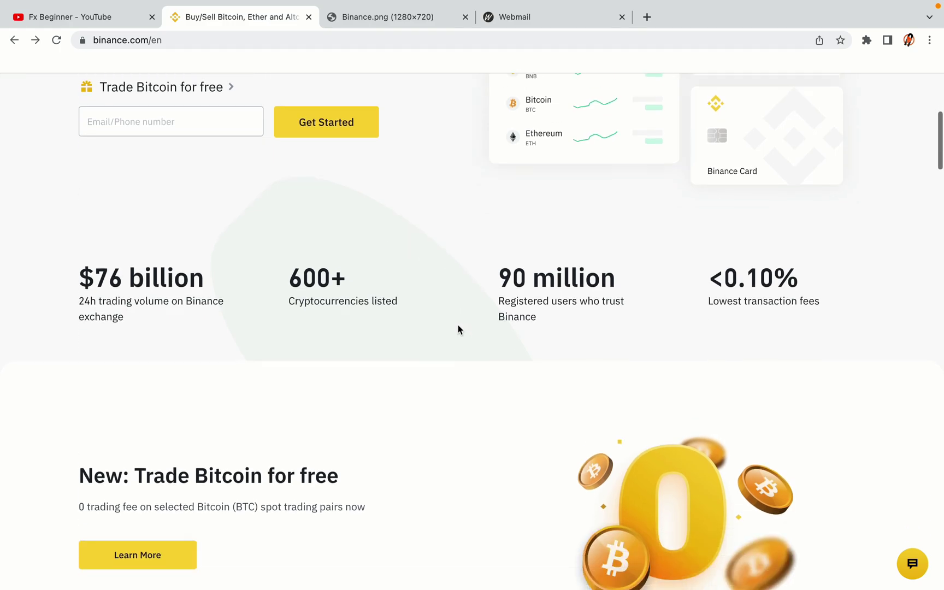
scroll(458, 329, "up", 3)
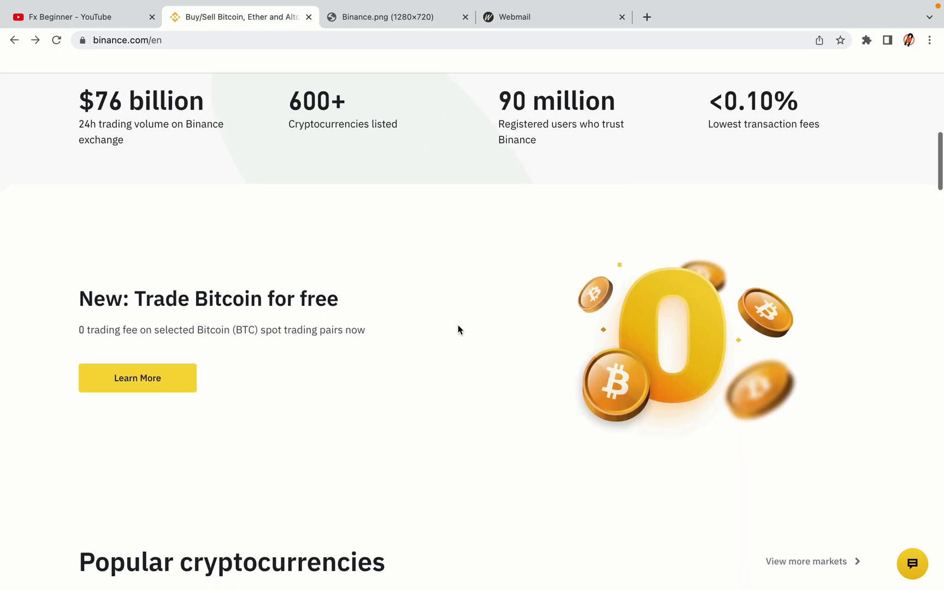
scroll(458, 329, "down", 8)
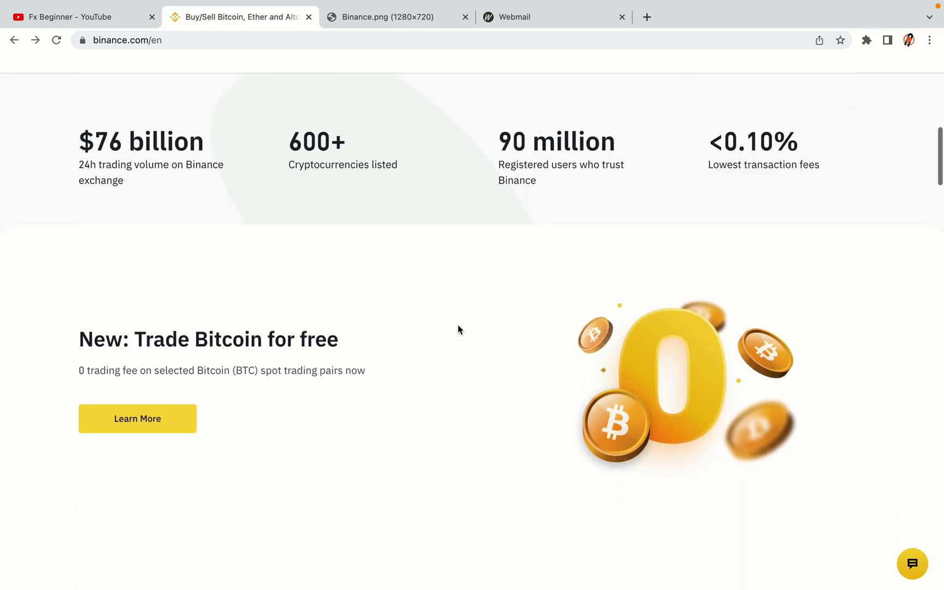
scroll(459, 329, "down", 2)
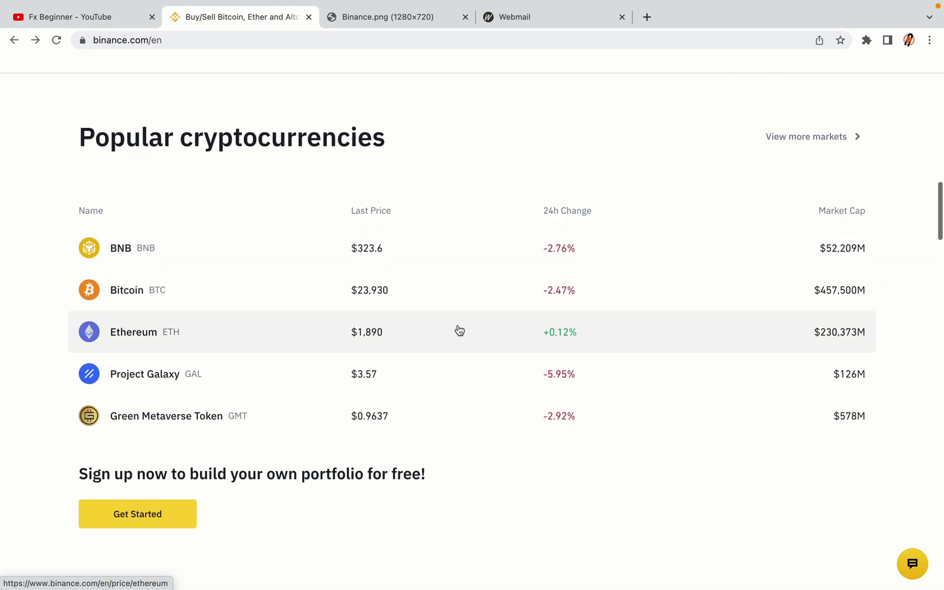
scroll(459, 330, "down", 8)
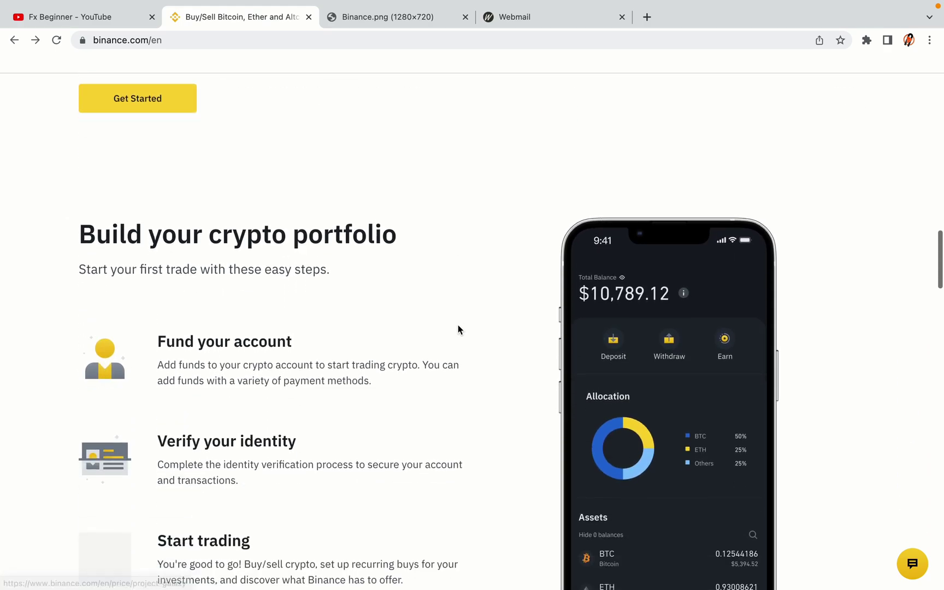
scroll(458, 330, "down", 1)
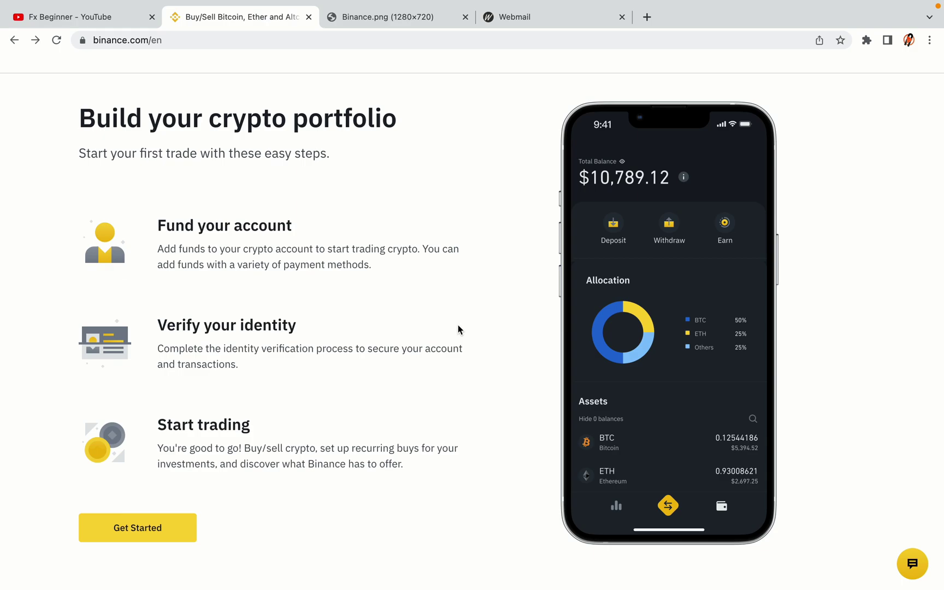
scroll(458, 329, "down", 9)
scroll(459, 330, "down", 9)
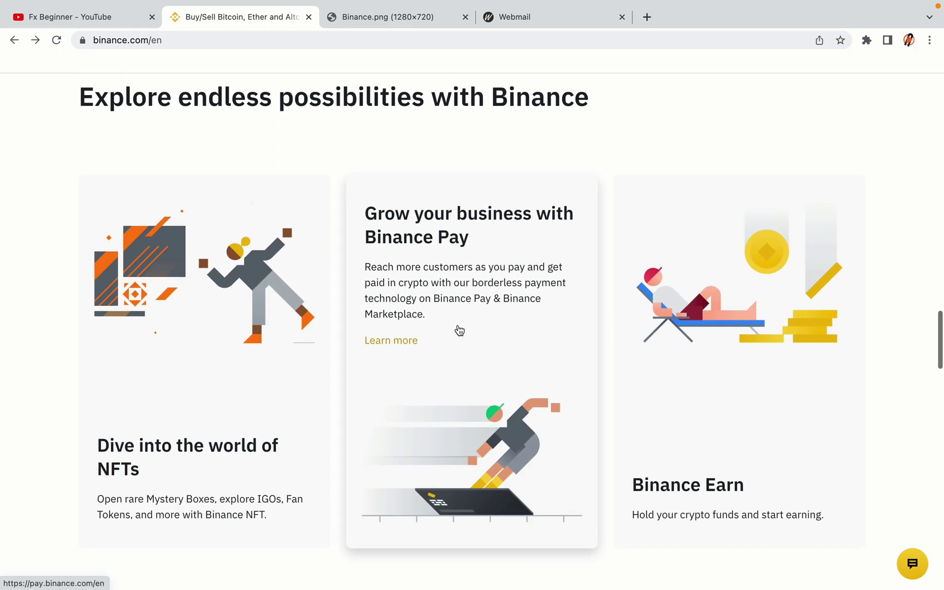
scroll(458, 330, "down", 2)
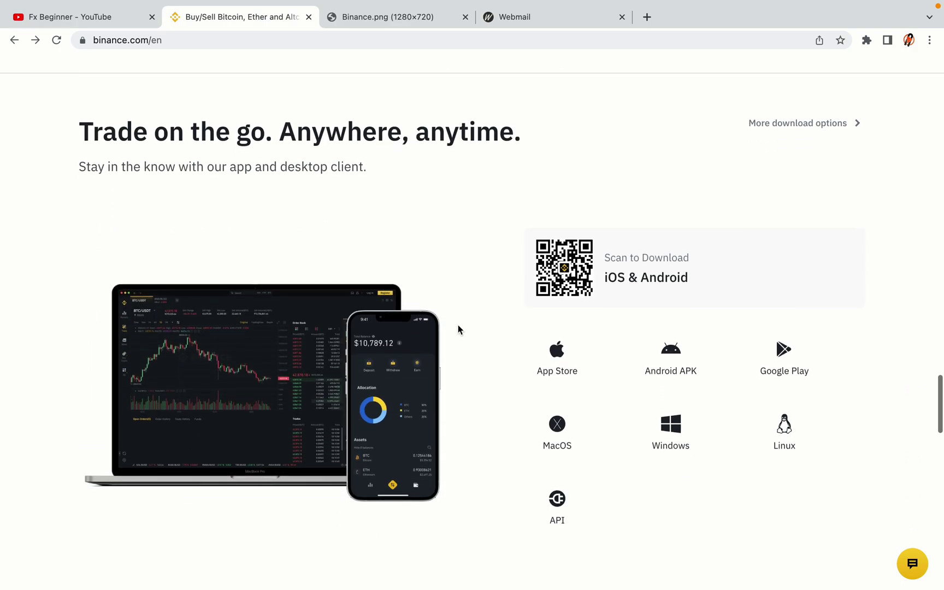
scroll(458, 330, "down", 8)
scroll(458, 330, "down", 2)
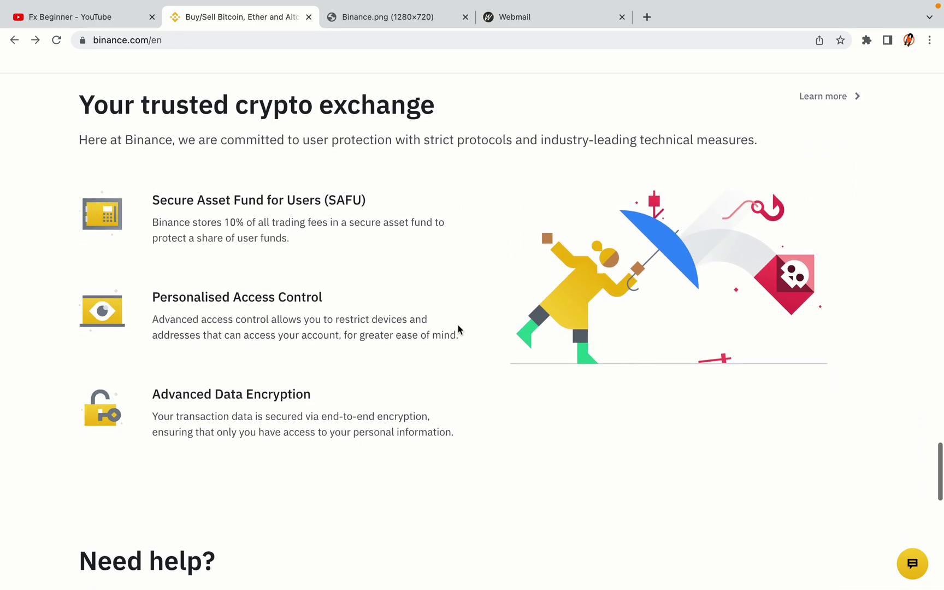
scroll(458, 325, "down", 7)
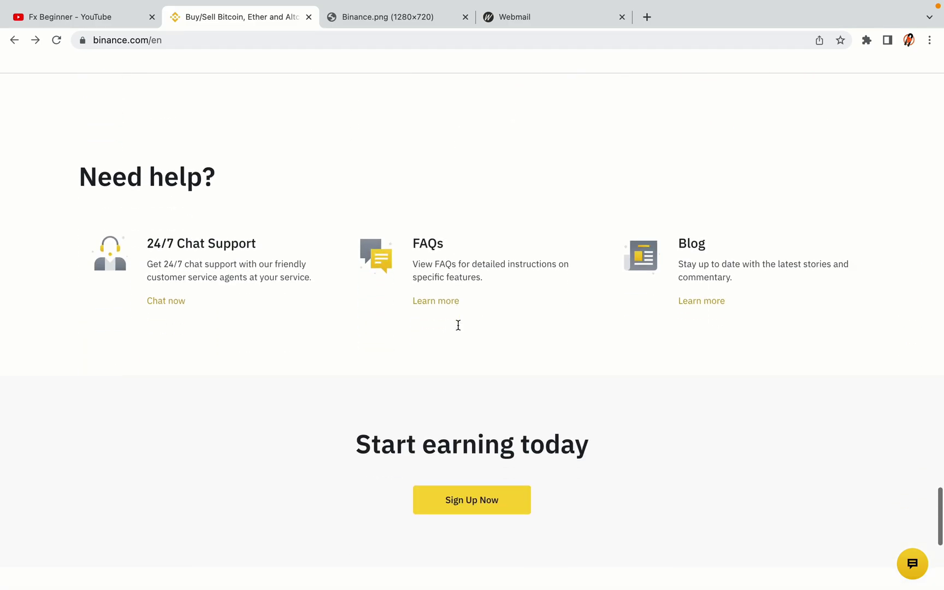
scroll(458, 328, "up", 4)
scroll(459, 329, "up", 20)
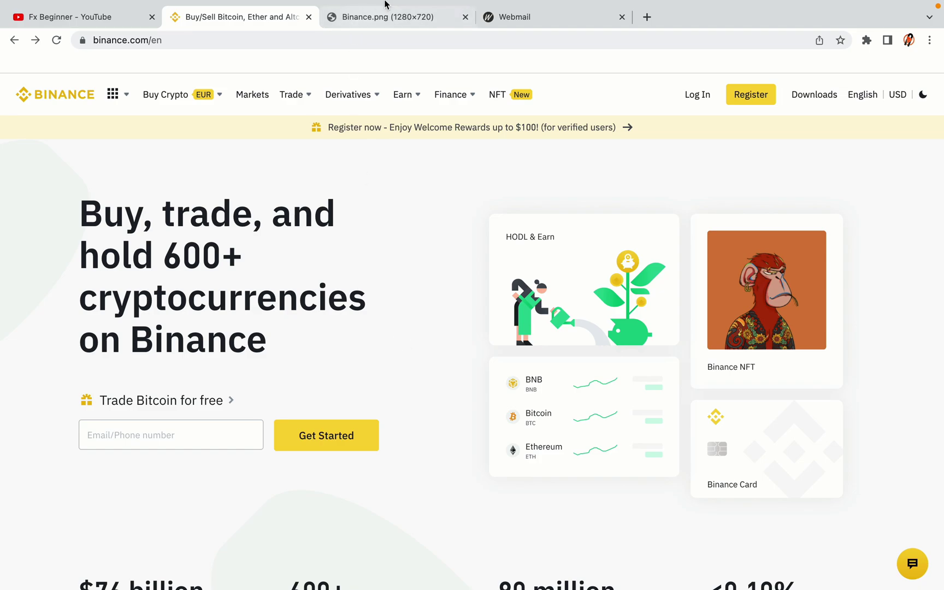
On the Binance.png tab, start Register and choose 'Sign up with phone or email'.
left_click(394, 16)
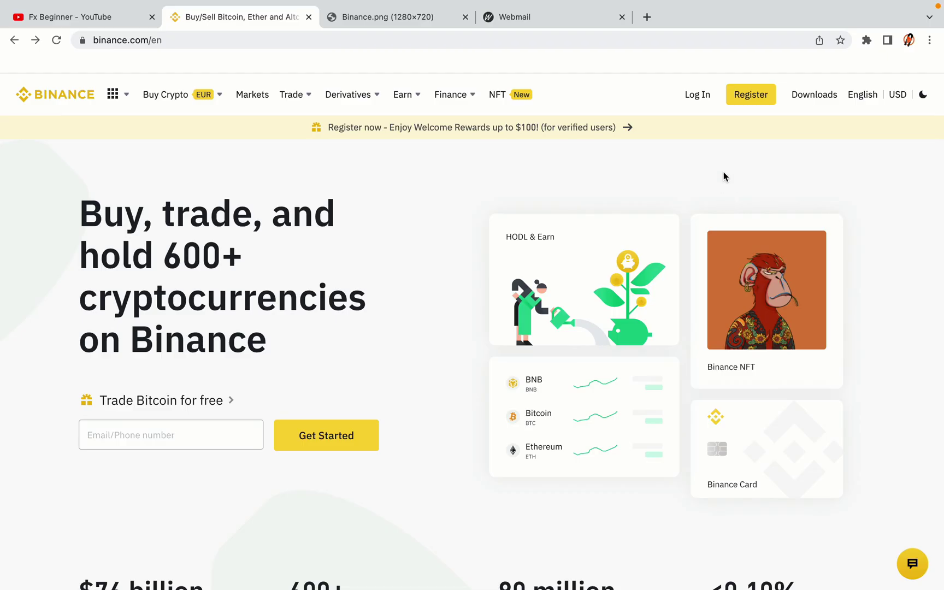
left_click(758, 102)
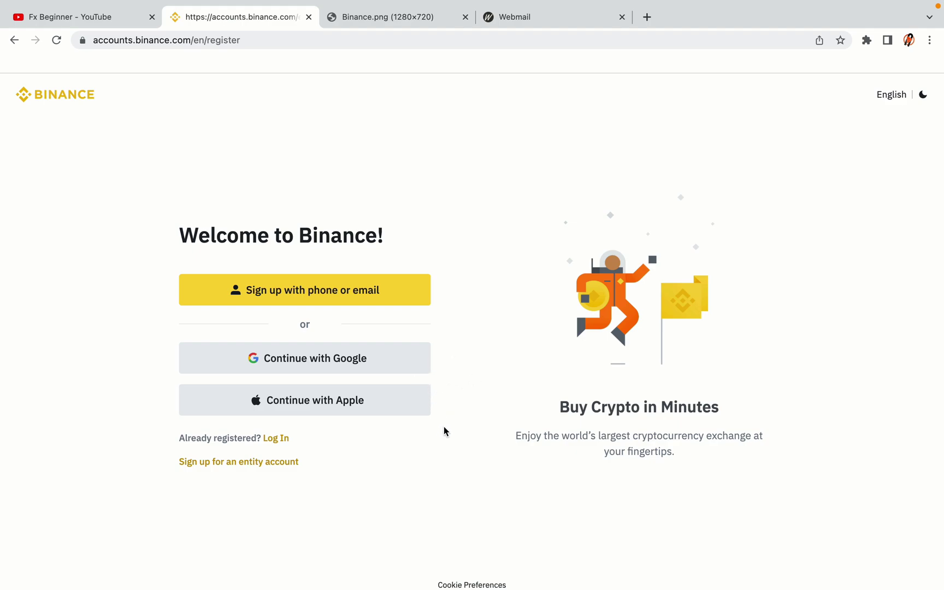
left_click(388, 301)
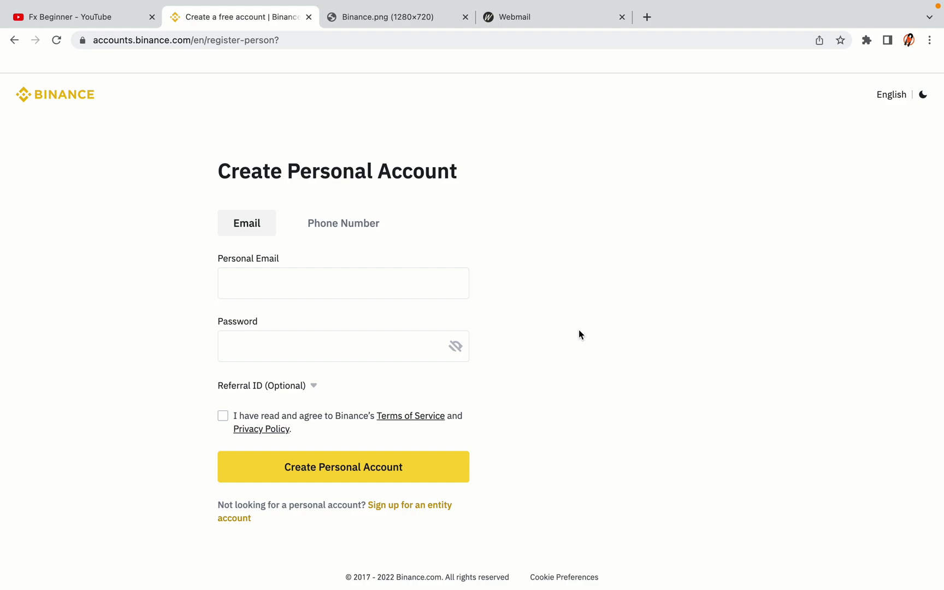
Enter the account email and password, accept the Terms of Service, and create the personal account.
left_click(436, 341)
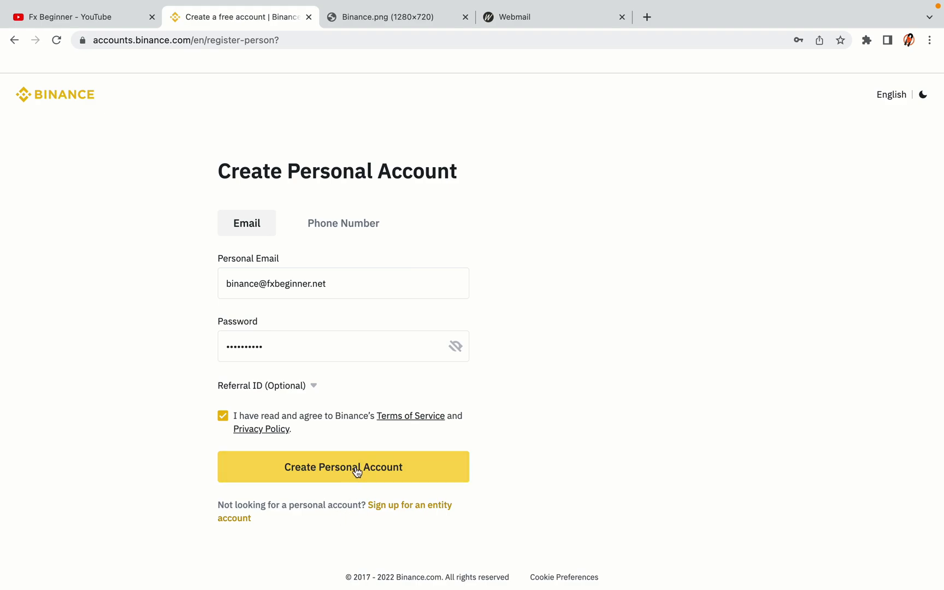
left_click(361, 474)
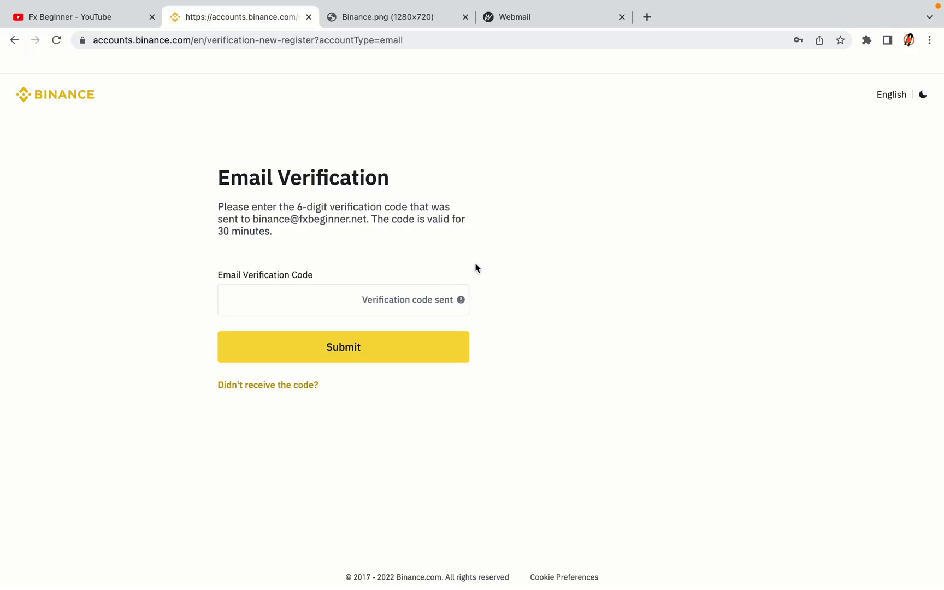
left_click_drag(536, 17, 383, 17)
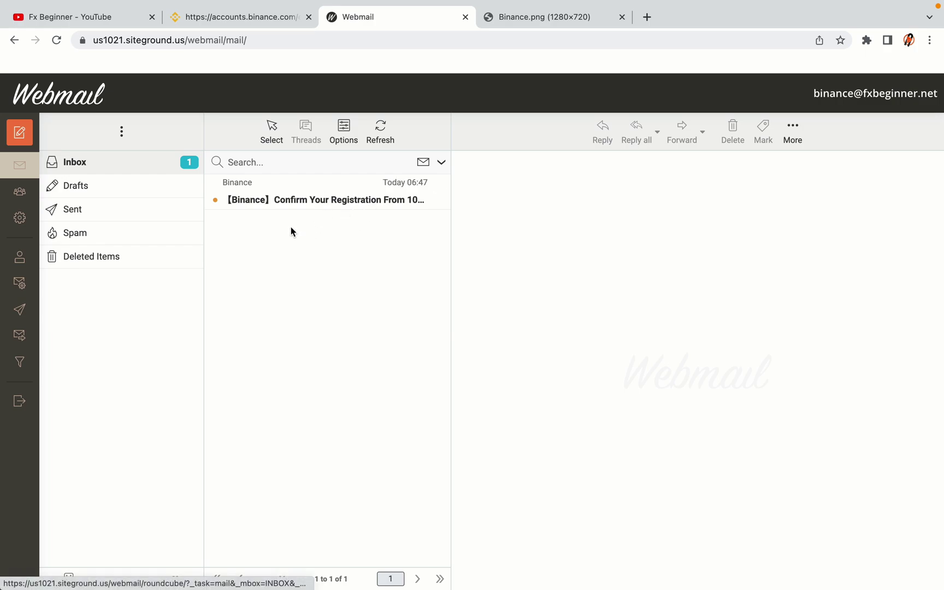
Open the Binance registration confirmation email in the webmail inbox.
left_click(328, 198)
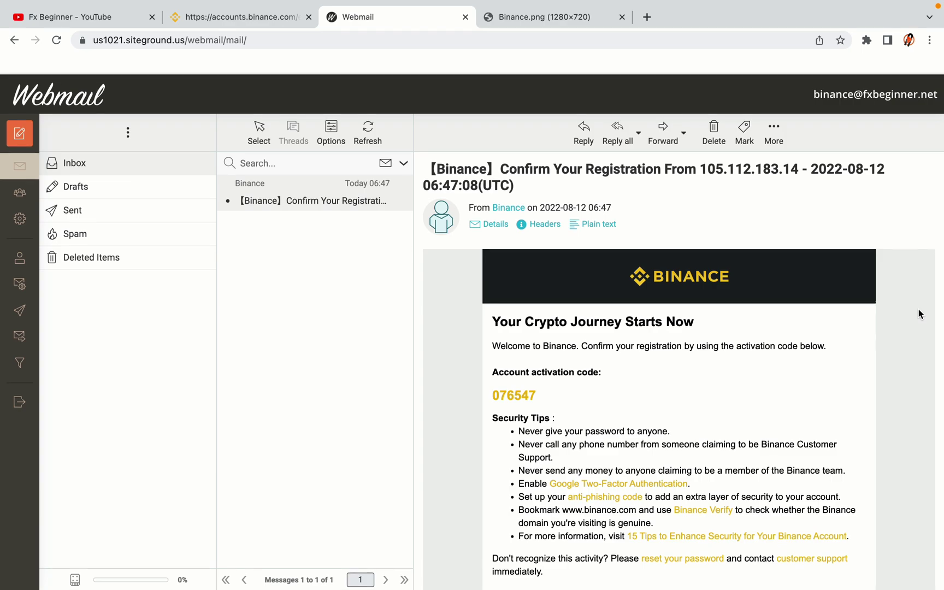
scroll(708, 315, "down", 1)
scroll(708, 316, "down", 5)
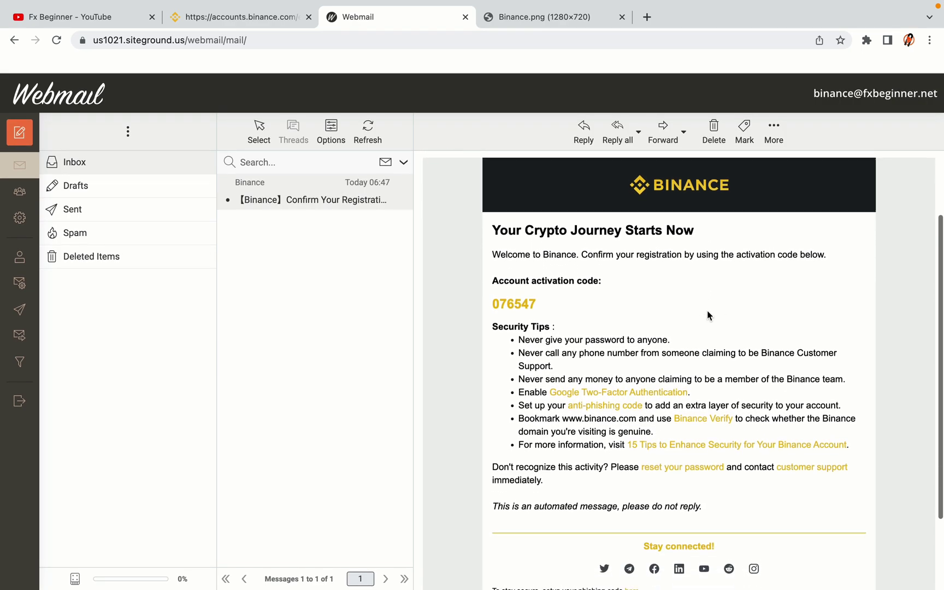
scroll(708, 315, "up", 2)
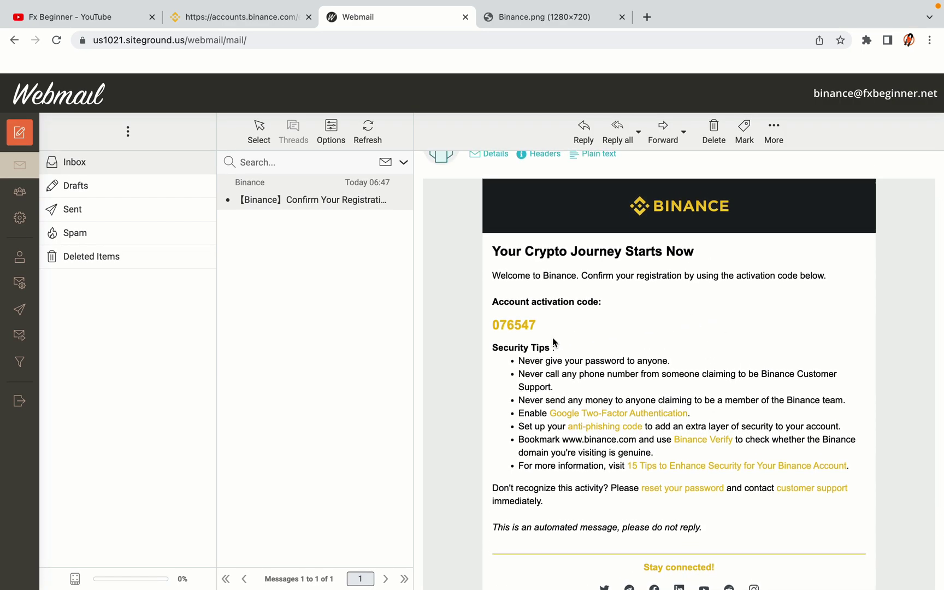
Select and copy the six-digit account activation code from the email.
left_click_drag(493, 326, 536, 324)
left_click(542, 327)
left_click_drag(494, 326, 535, 324)
key("ctrl+c")
right_click(525, 325)
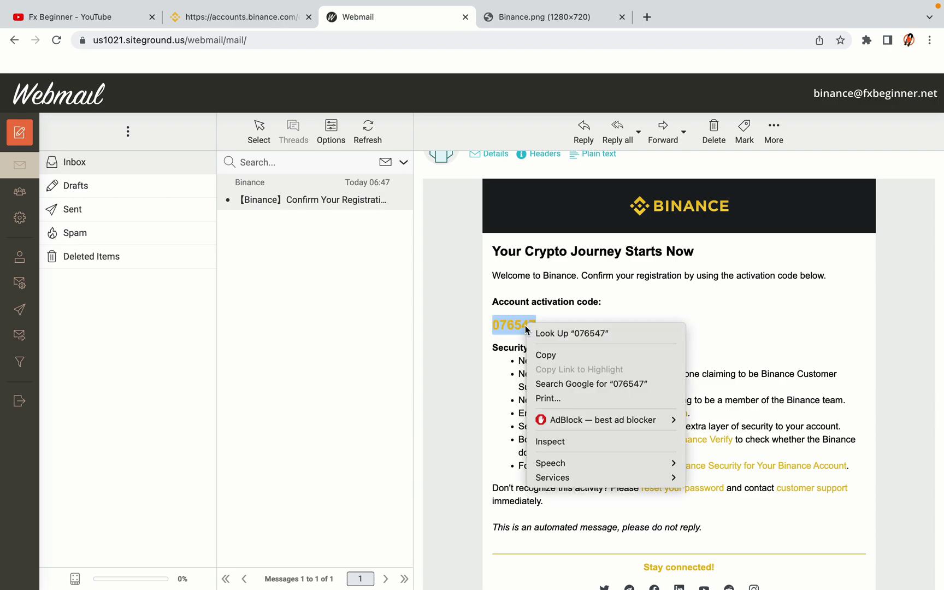
left_click(541, 354)
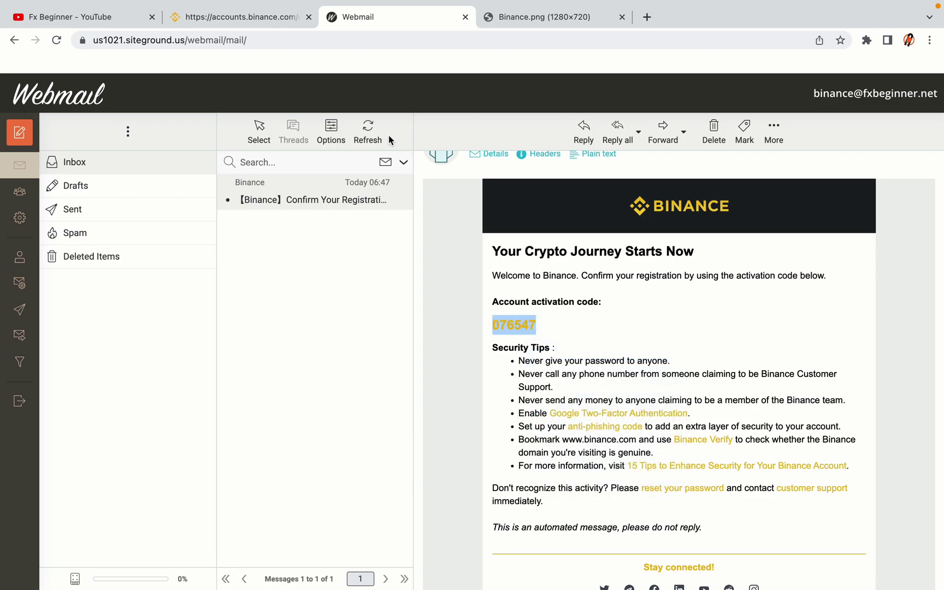
left_click(246, 18)
Paste the copied activation code into the Email Verification Code field.
left_click(266, 299)
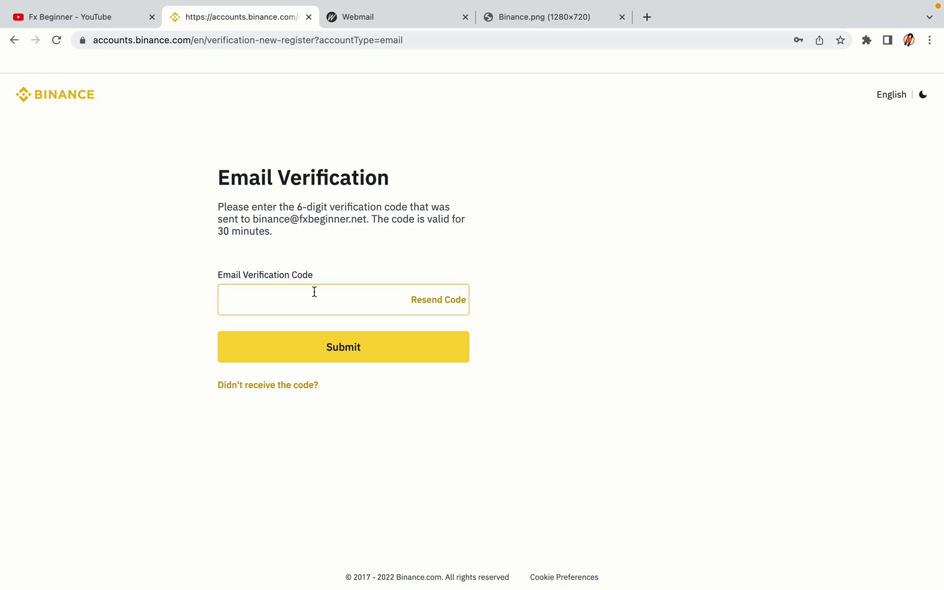
key("ctrl+v")
left_click(166, 279)
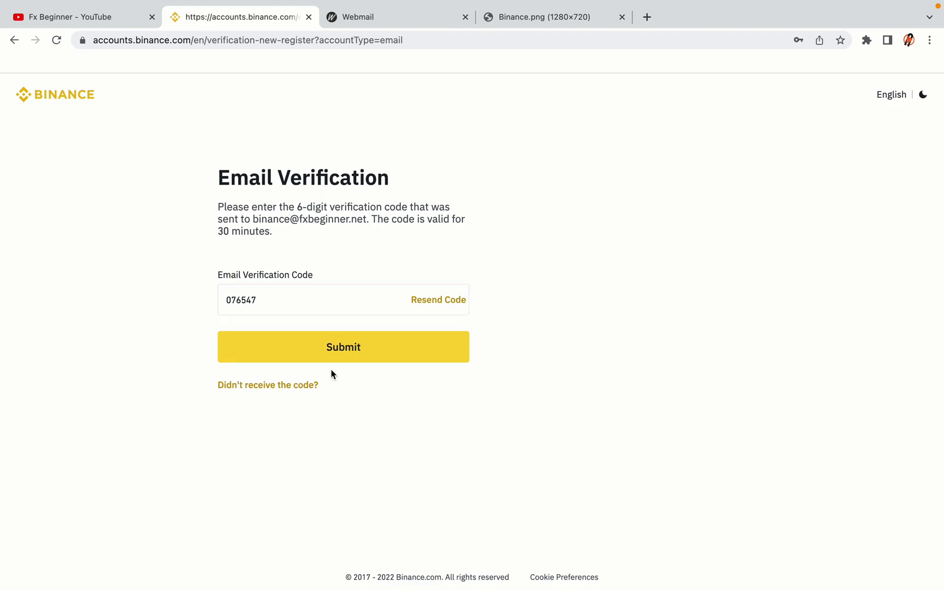
Submit the verification code and review the Wallet Overview's 0.02280453 BTC estimated balance.
left_click(436, 359)
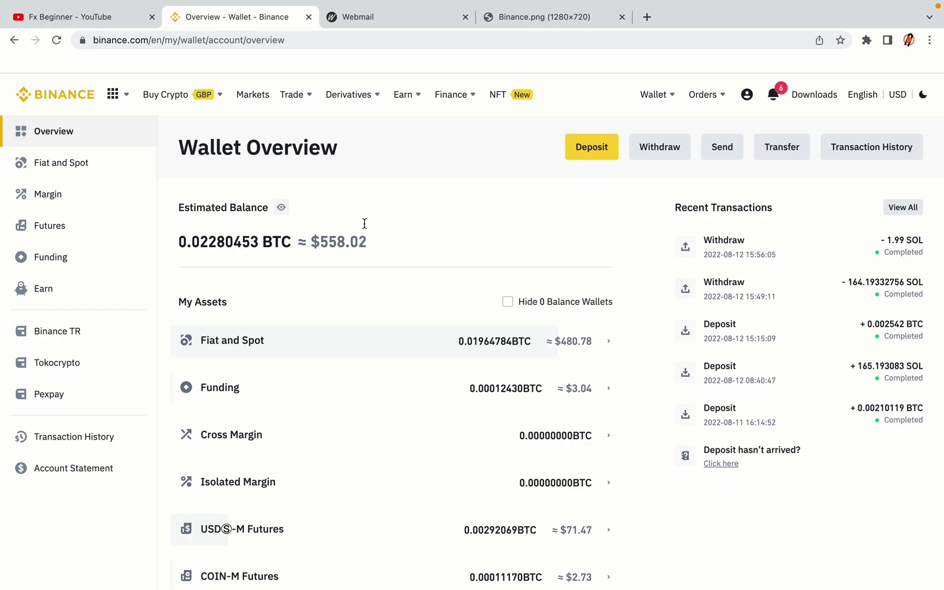
scroll(581, 257, "down", 6)
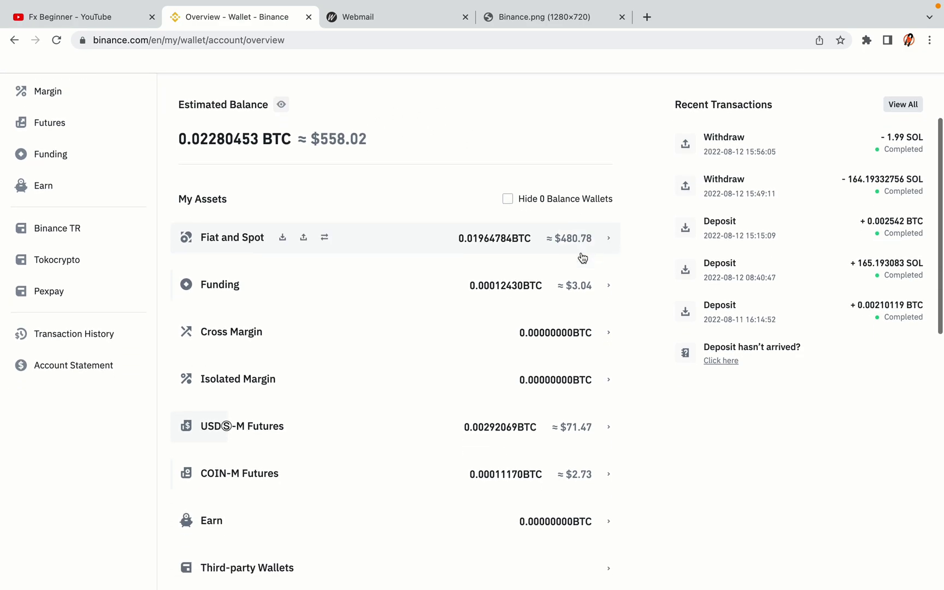
scroll(583, 257, "up", 6)
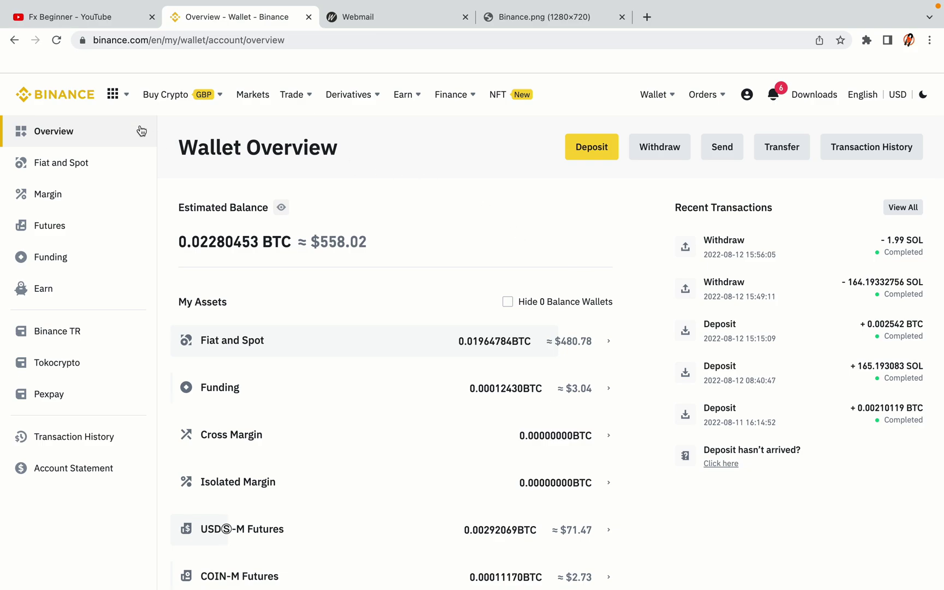
Look over the Buy Crypto and Trade menus, then return to the Binance homepage.
mouse_move(182, 95)
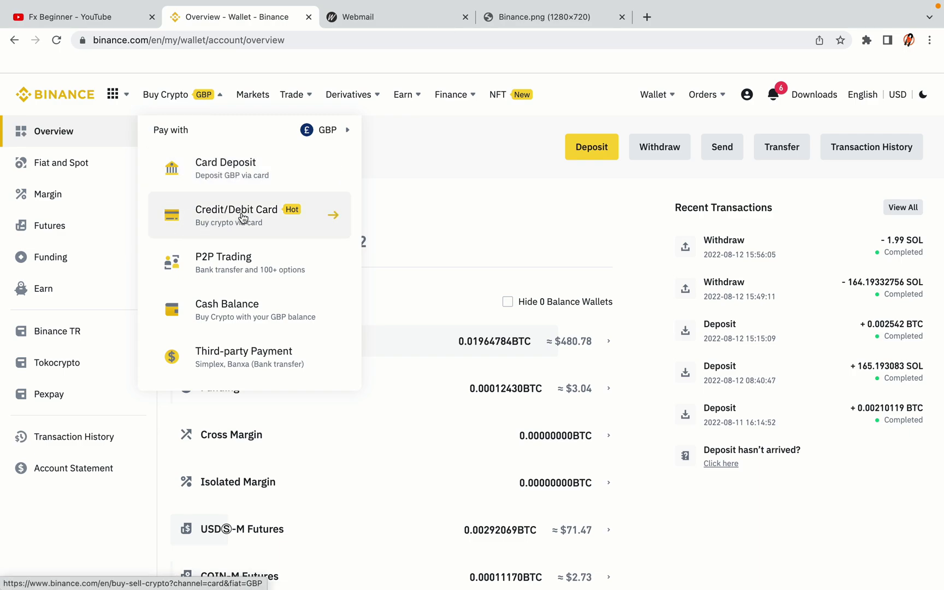
mouse_move(290, 95)
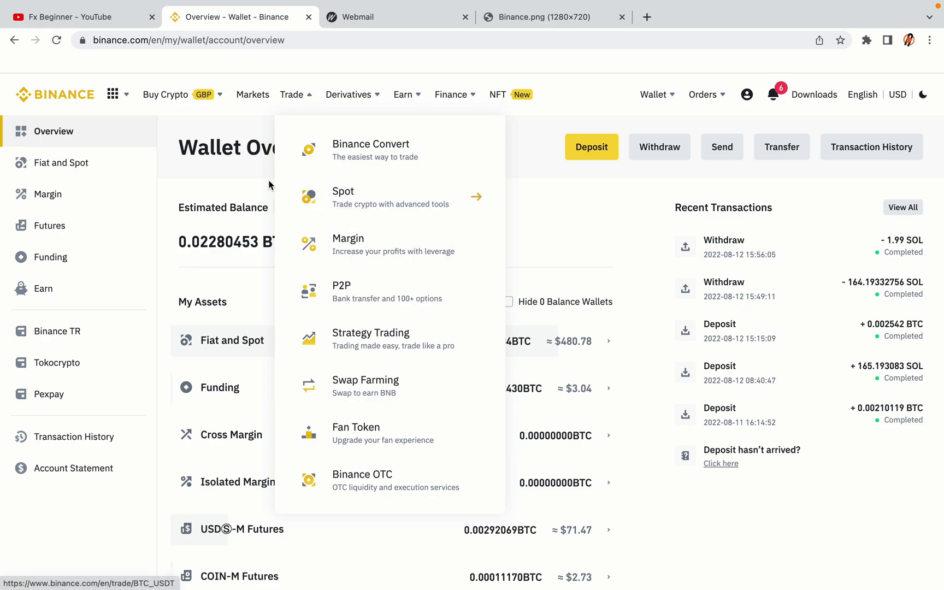
left_click(61, 91)
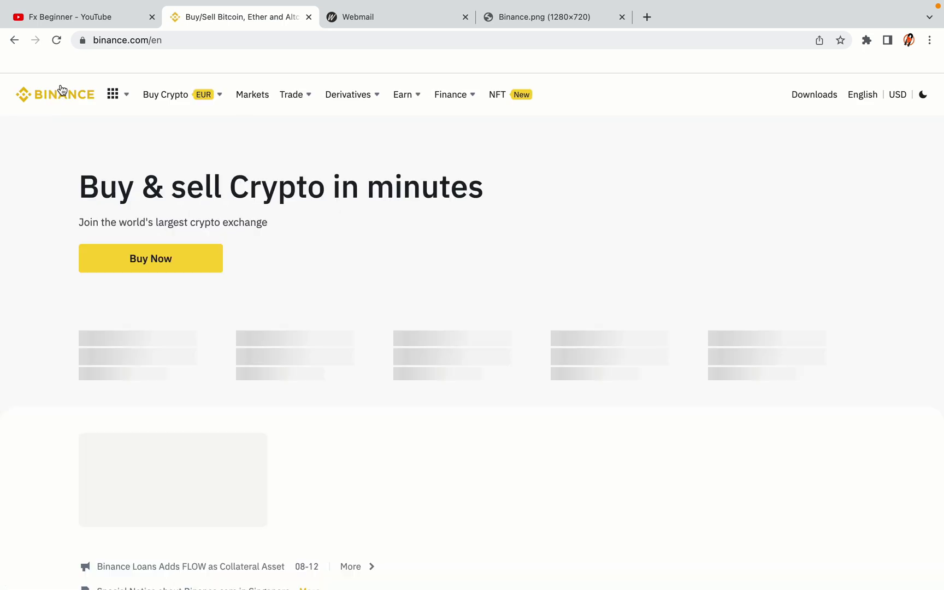